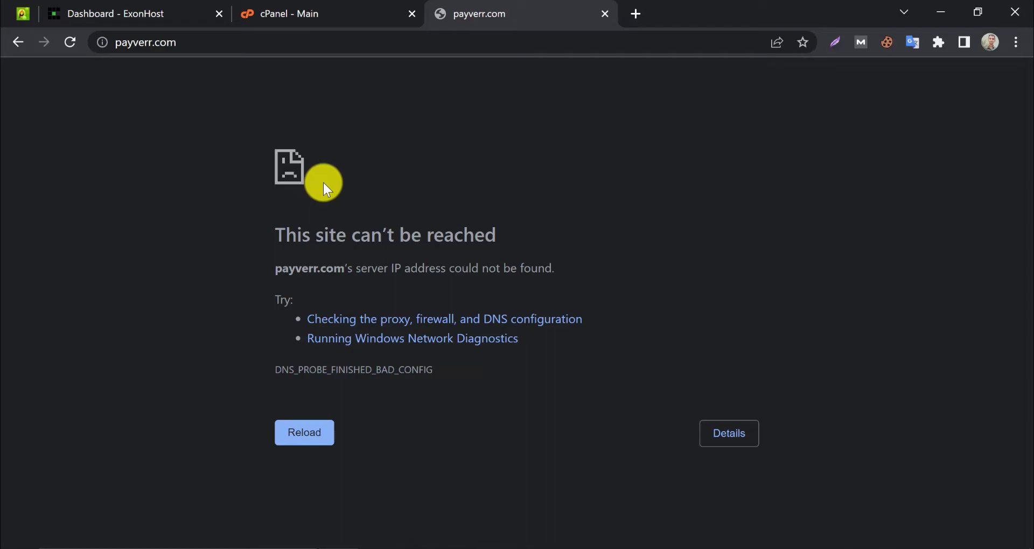
Step: Check the payverr.com tab still shows 'This site can't be reached' and return to the dashboard tab
{"action": "left_click", "coordinate": [311, 8]}
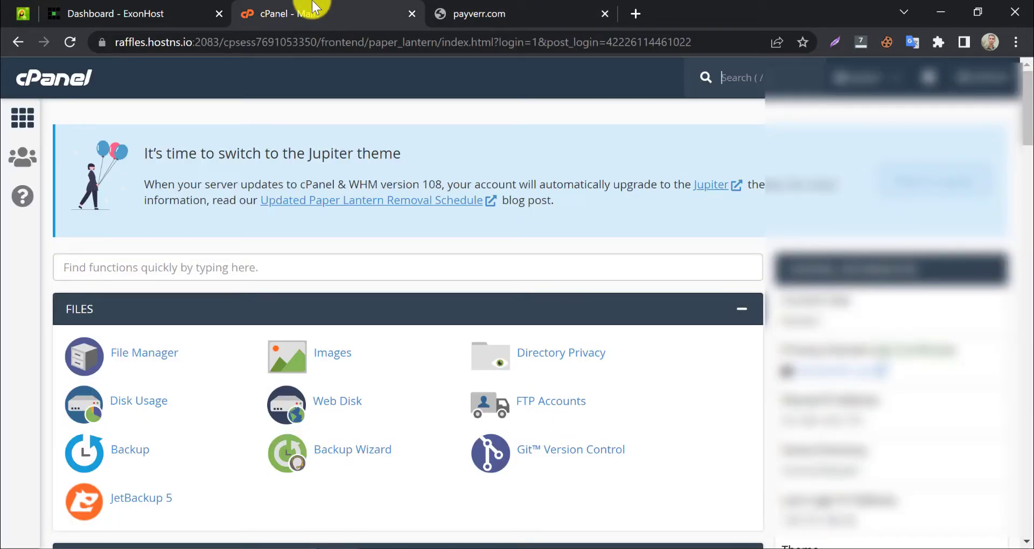
{"action": "left_click", "coordinate": [491, 8]}
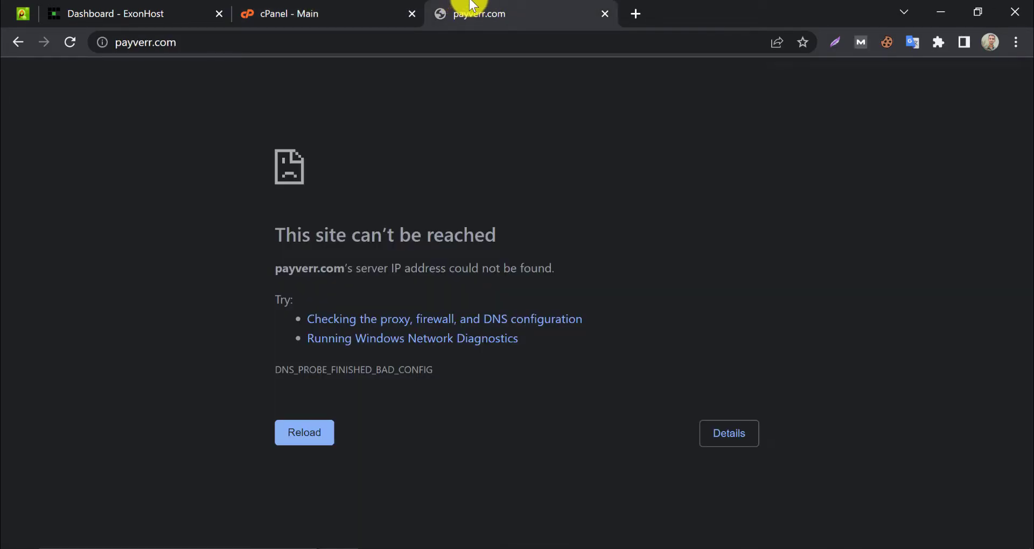
{"action": "left_click", "coordinate": [318, 6]}
Step: Go from the Domains card to payverr.com's Update Nameservers form showing its two Cloudflare servers
{"action": "left_click", "coordinate": [167, 11]}
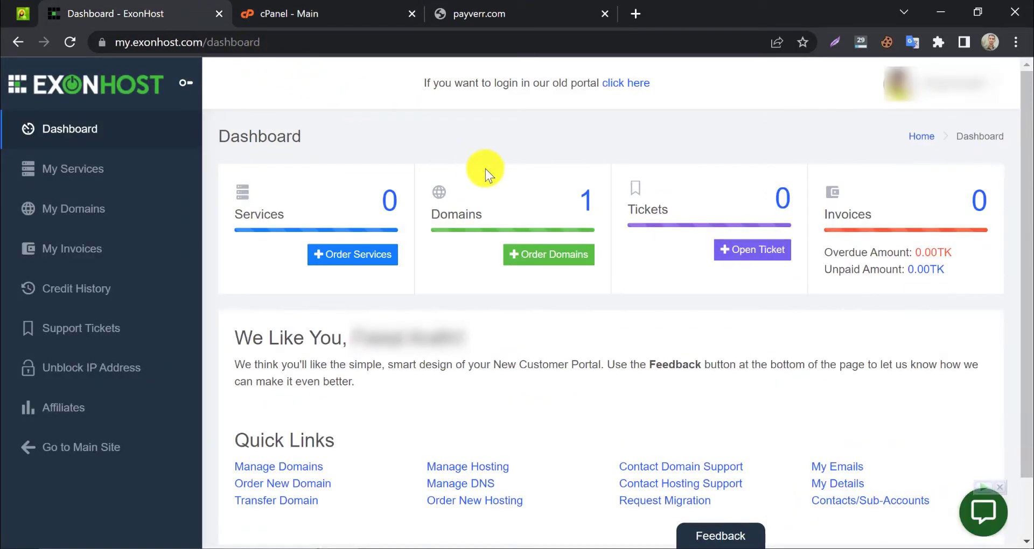
{"action": "left_click", "coordinate": [589, 203]}
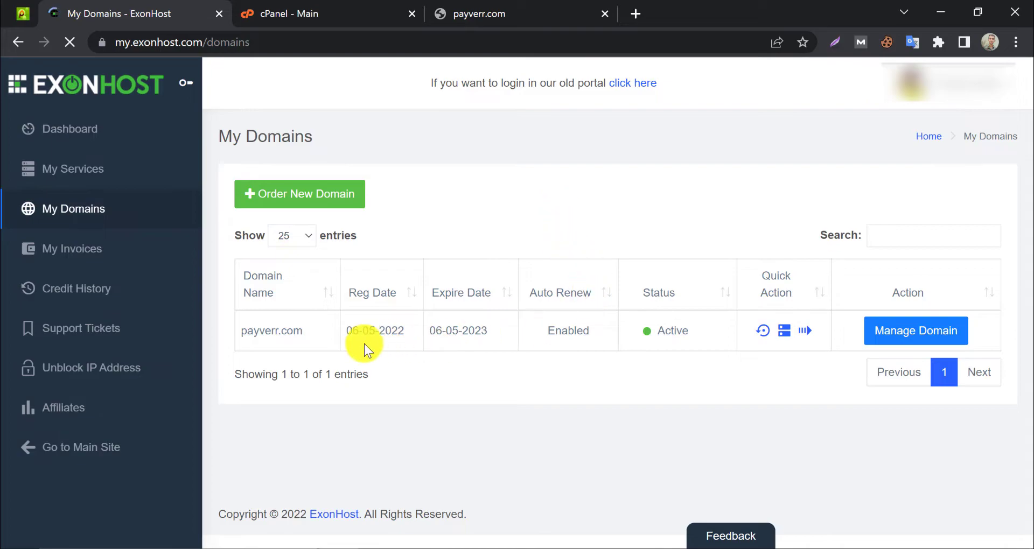
{"action": "left_click", "coordinate": [875, 338]}
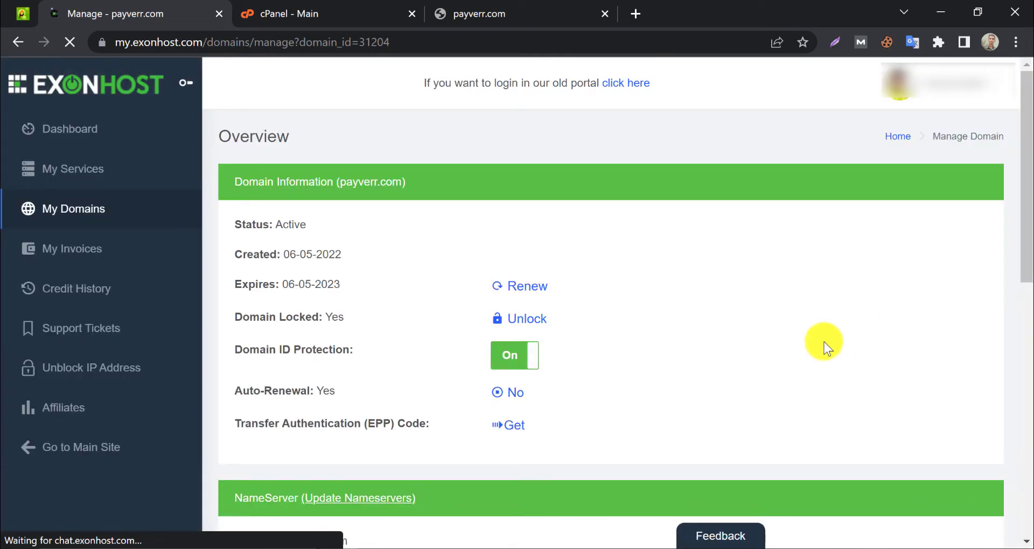
{"action": "scroll", "coordinate": [679, 355], "scroll_direction": "down", "scroll_amount": 3}
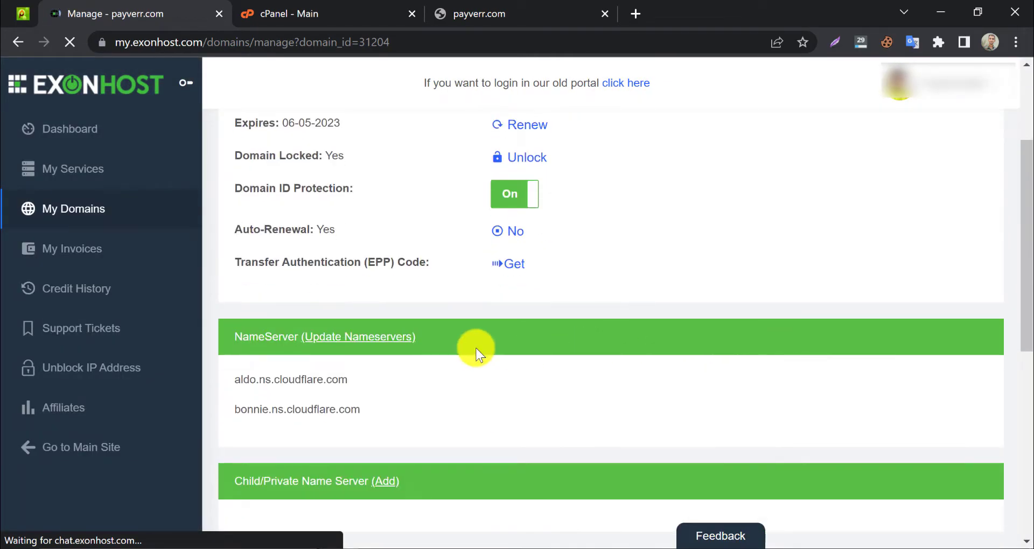
{"action": "left_click", "coordinate": [323, 337]}
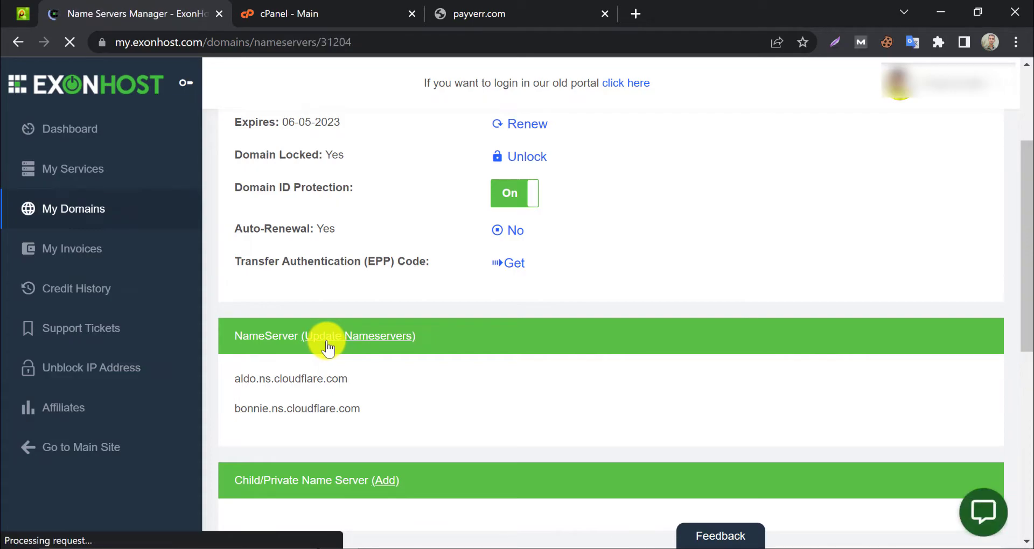
{"action": "scroll", "coordinate": [340, 336], "scroll_direction": "down", "scroll_amount": 1}
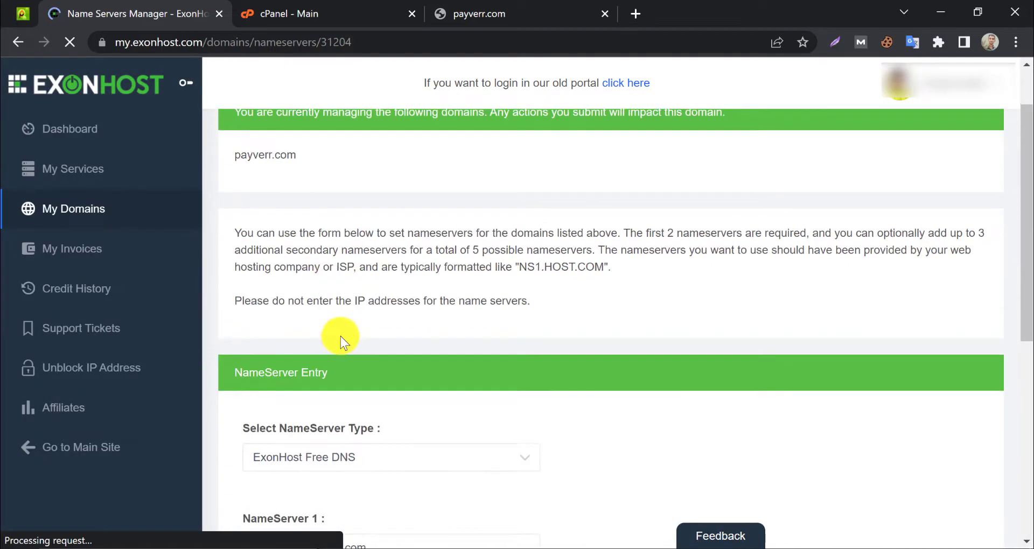
{"action": "scroll", "coordinate": [340, 336], "scroll_direction": "down", "scroll_amount": 3}
{"action": "scroll", "coordinate": [331, 340], "scroll_direction": "down", "scroll_amount": 3}
{"action": "scroll", "coordinate": [353, 295], "scroll_direction": "up", "scroll_amount": 3}
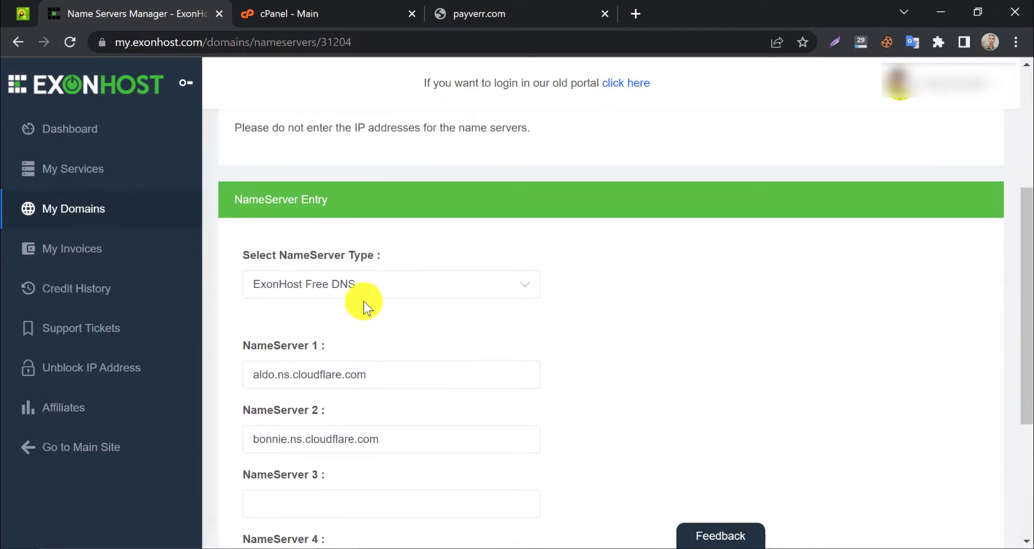
Step: Switch payverr.com to Custom NameServers and enter sg3.webrserver.com from PutulHost as NameServer 1
{"action": "left_click", "coordinate": [22, 13]}
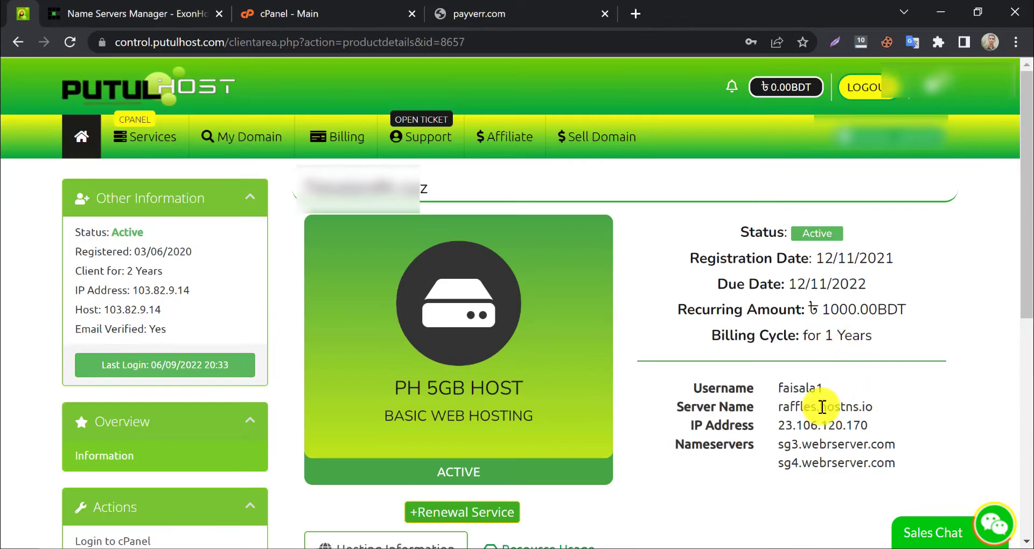
{"action": "left_click_drag", "start_coordinate": [780, 447], "coordinate": [896, 445]}
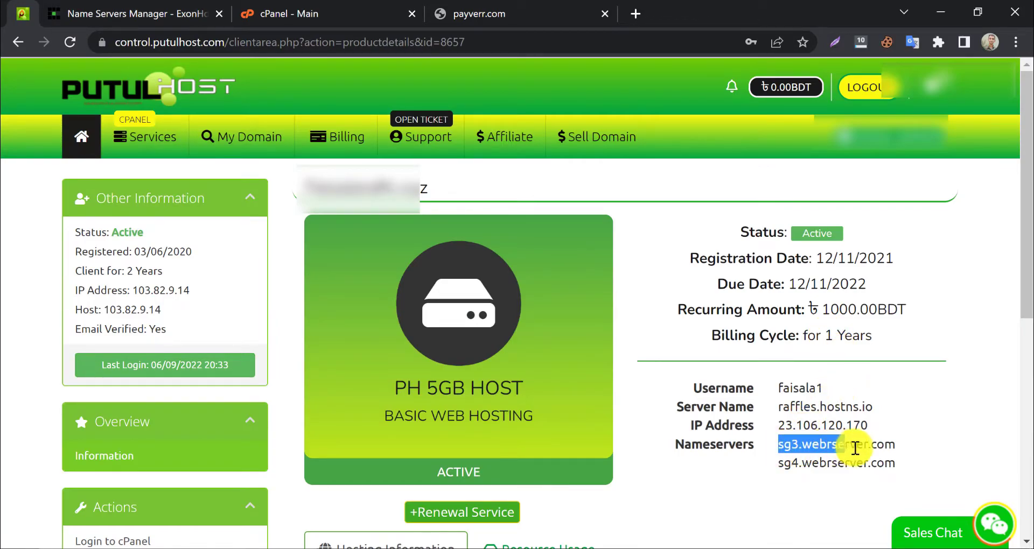
{"action": "right_click", "coordinate": [881, 443]}
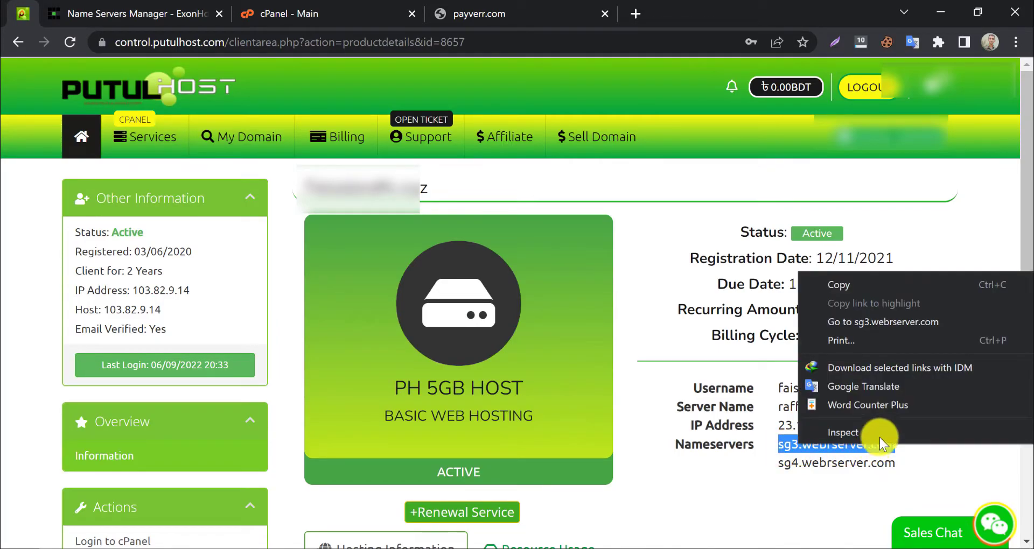
{"action": "left_click", "coordinate": [849, 285]}
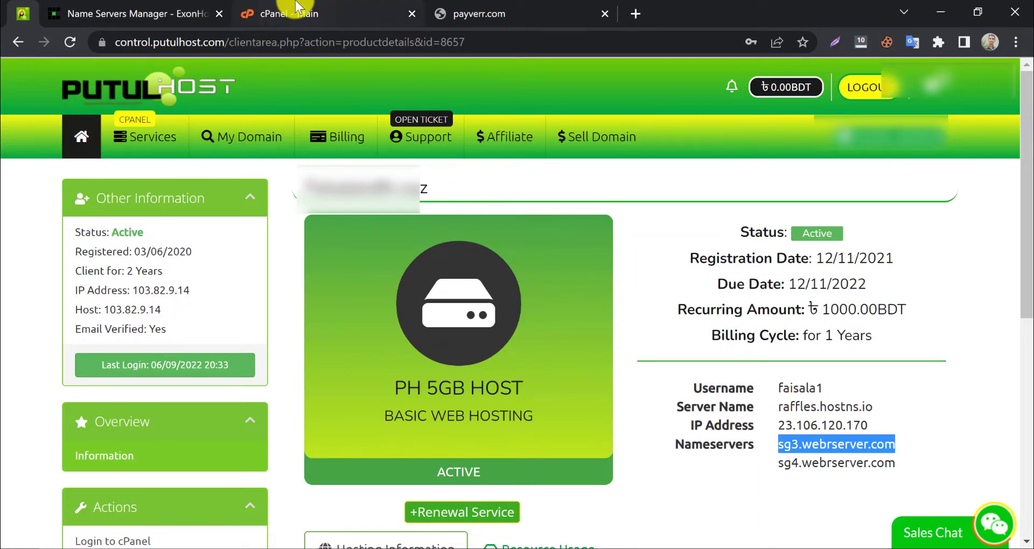
{"action": "left_click", "coordinate": [194, 13]}
{"action": "left_click", "coordinate": [373, 295]}
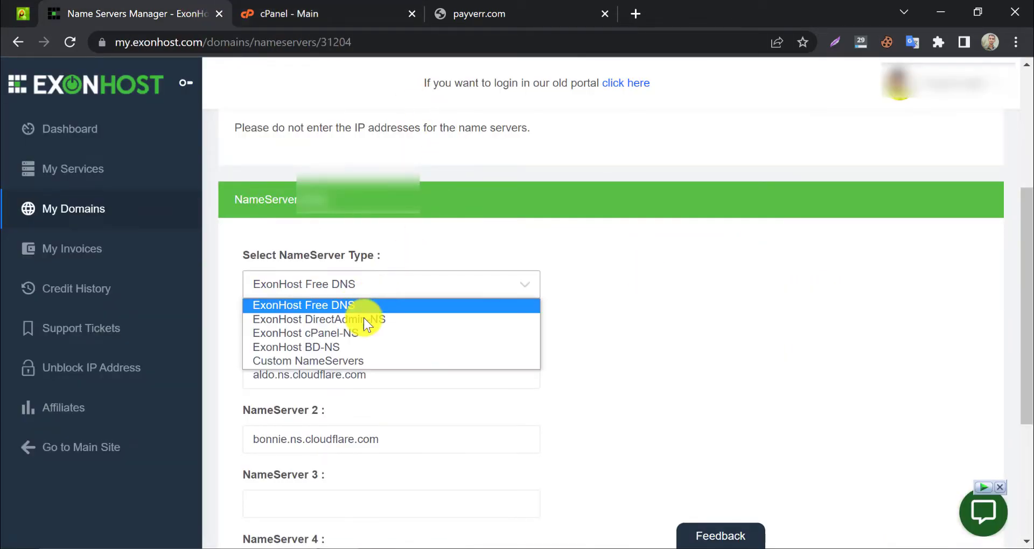
{"action": "left_click", "coordinate": [348, 358]}
{"action": "right_click", "coordinate": [315, 375]}
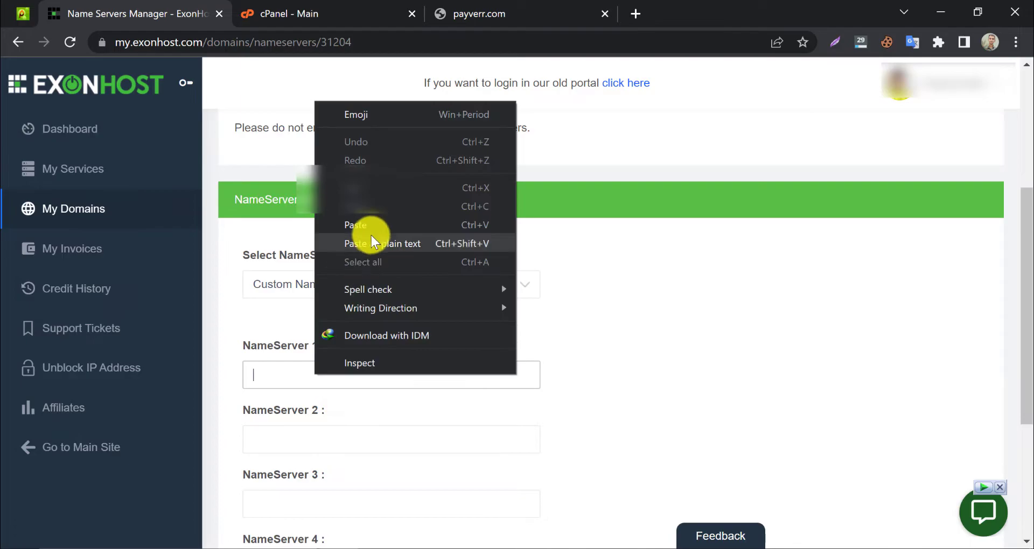
{"action": "left_click", "coordinate": [371, 236]}
Step: Enter sg4.webrserver.com as NameServer 2 and save the nameserver changes
{"action": "left_click", "coordinate": [23, 13]}
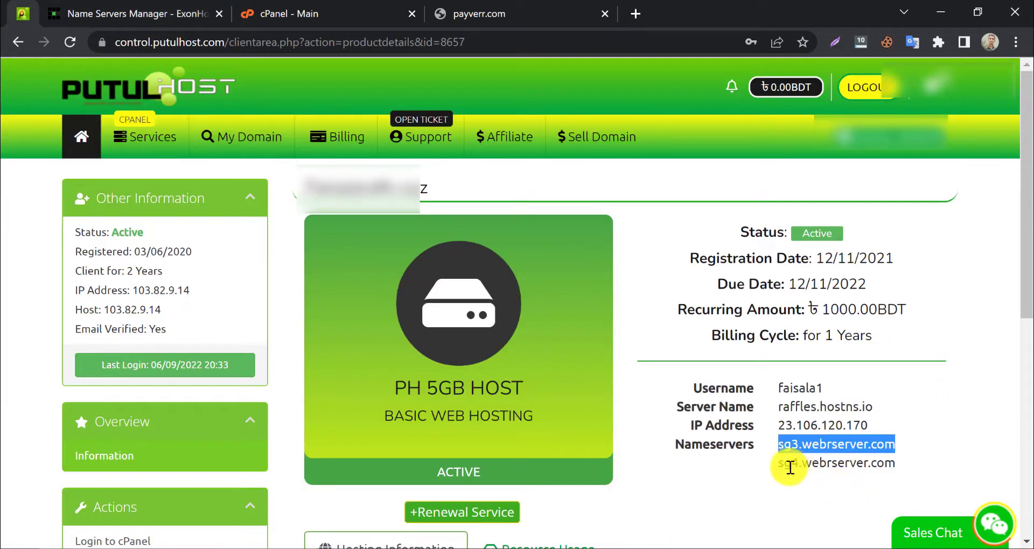
{"action": "left_click_drag", "start_coordinate": [776, 463], "coordinate": [880, 465]}
{"action": "right_click", "coordinate": [880, 464]}
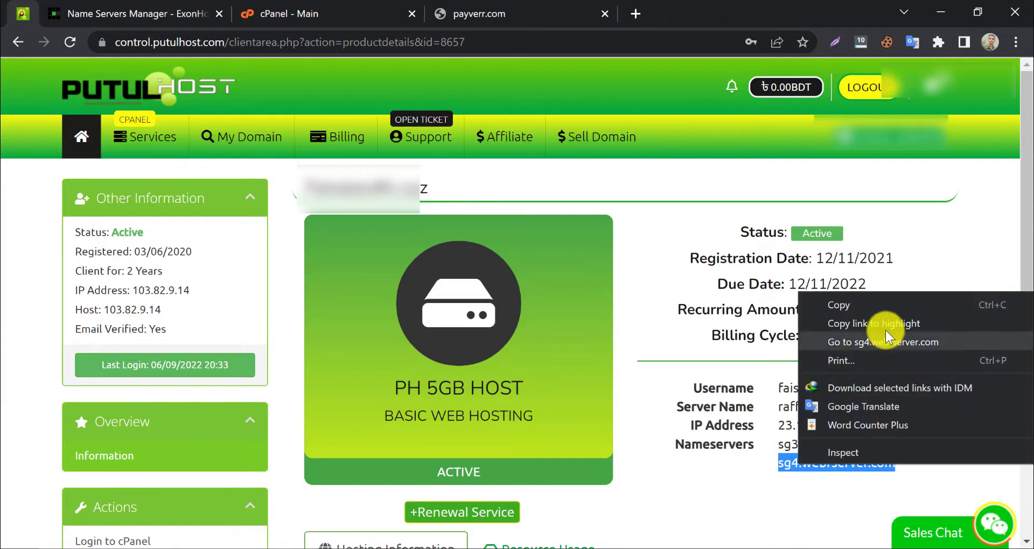
{"action": "left_click", "coordinate": [880, 303]}
{"action": "left_click", "coordinate": [178, 14]}
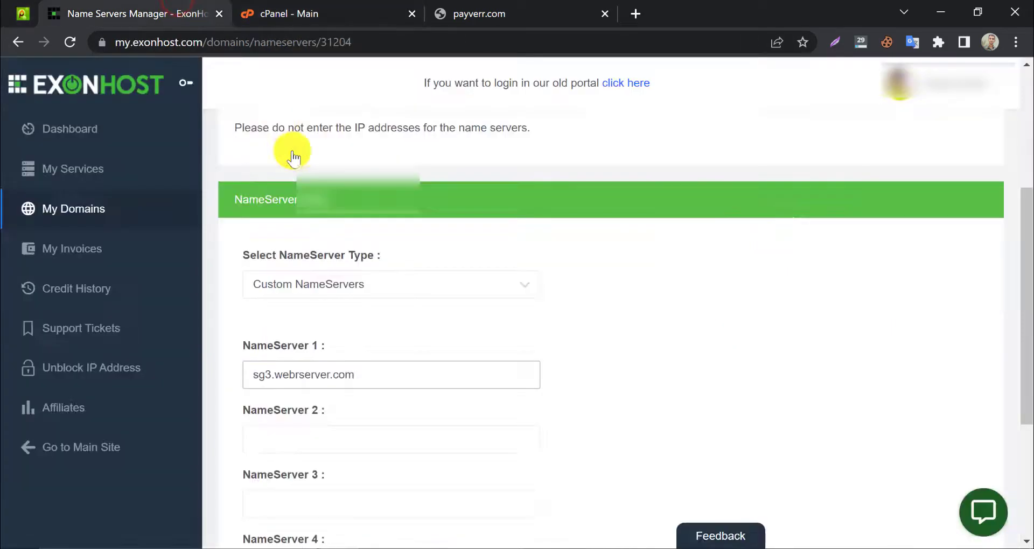
{"action": "right_click", "coordinate": [283, 438]}
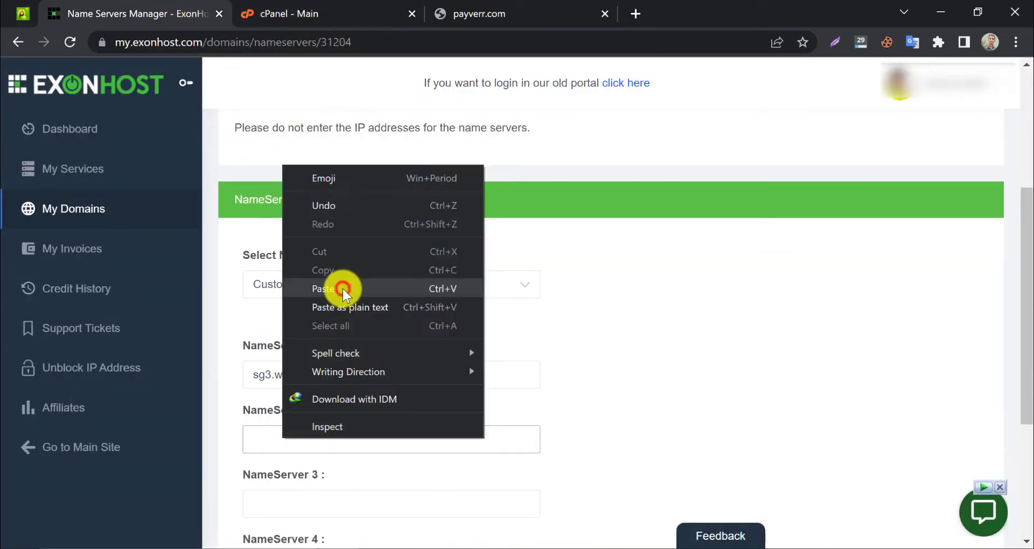
{"action": "left_click", "coordinate": [342, 289]}
{"action": "scroll", "coordinate": [623, 398], "scroll_direction": "down", "scroll_amount": 2}
{"action": "scroll", "coordinate": [464, 335], "scroll_direction": "down", "scroll_amount": 2}
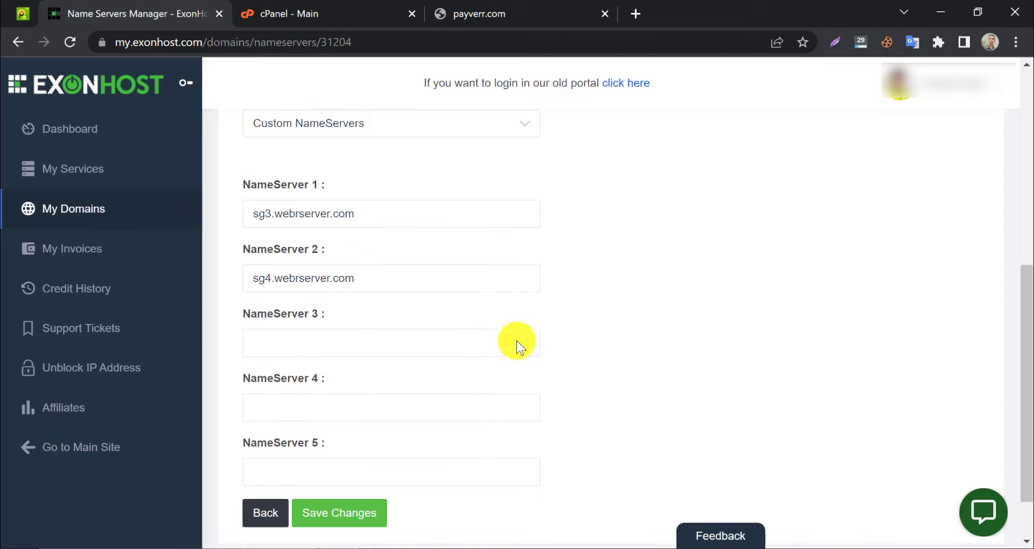
{"action": "scroll", "coordinate": [516, 346], "scroll_direction": "down", "scroll_amount": 1}
{"action": "left_click", "coordinate": [326, 447]}
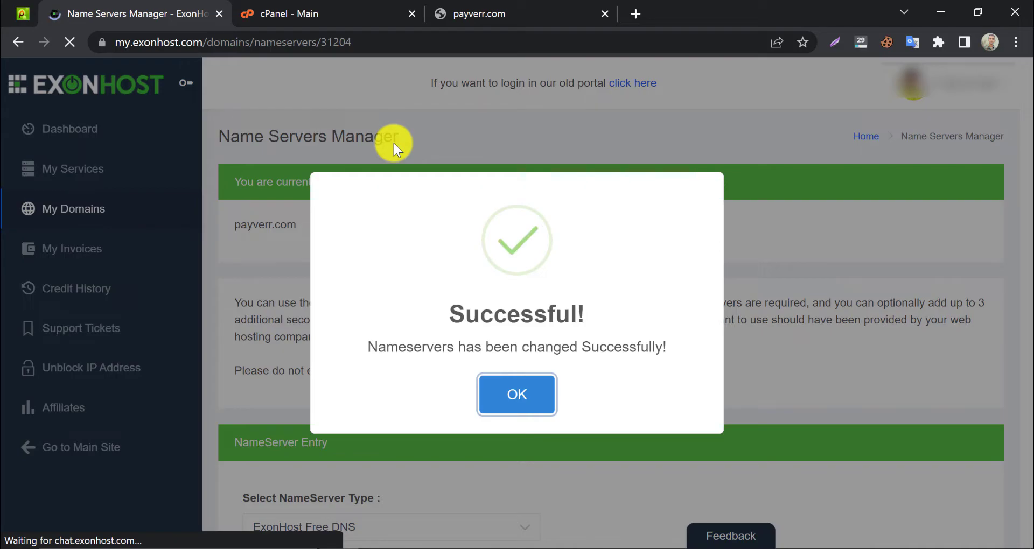
Step: Dismiss the nameserver confirmation and open the Addon Domains page under cPanel's DOMAINS section
{"action": "left_click", "coordinate": [528, 407]}
{"action": "left_click", "coordinate": [342, 8]}
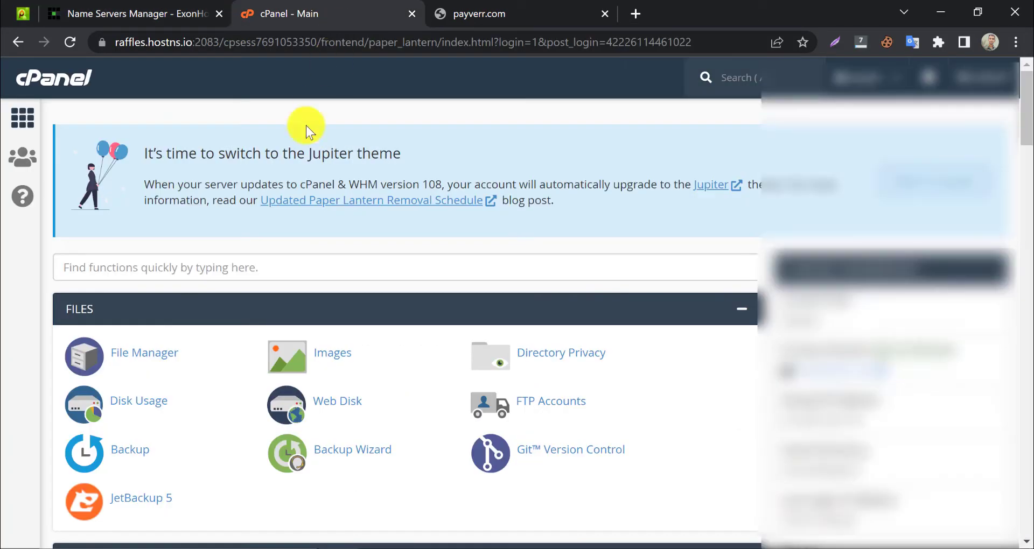
{"action": "scroll", "coordinate": [272, 212], "scroll_direction": "down", "scroll_amount": 2}
{"action": "scroll", "coordinate": [273, 212], "scroll_direction": "down", "scroll_amount": 1}
{"action": "scroll", "coordinate": [266, 218], "scroll_direction": "down", "scroll_amount": 3}
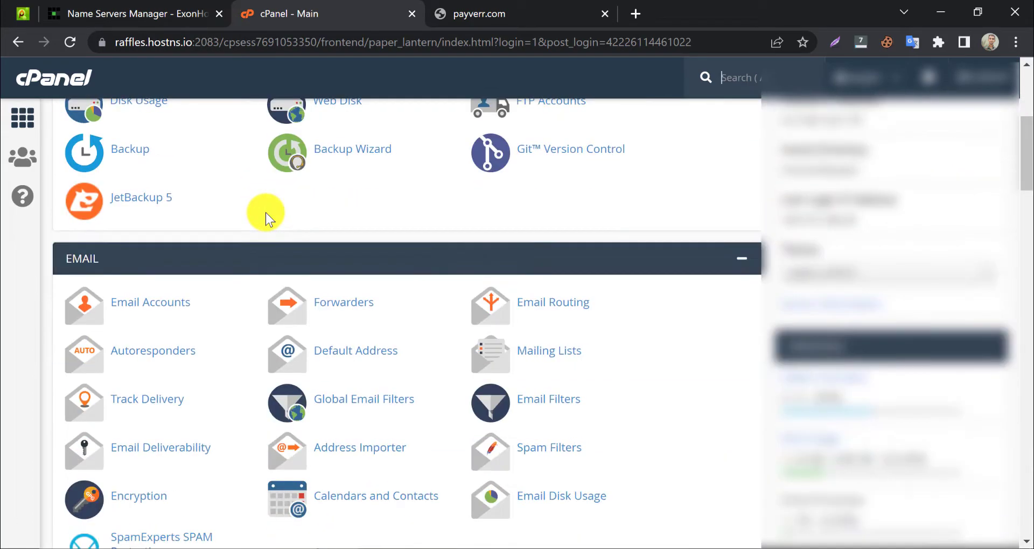
{"action": "scroll", "coordinate": [267, 217], "scroll_direction": "down", "scroll_amount": 6}
{"action": "scroll", "coordinate": [266, 218], "scroll_direction": "down", "scroll_amount": 3}
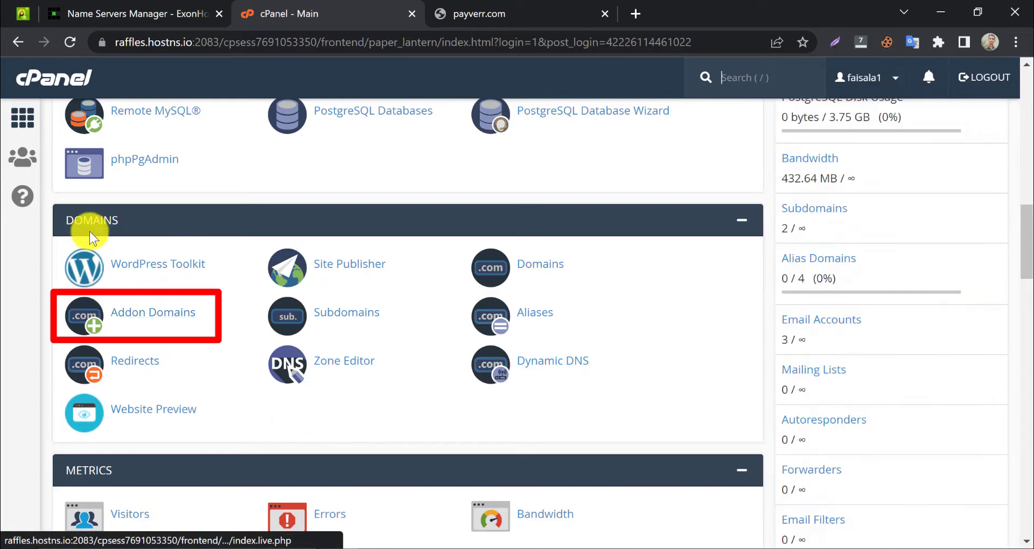
{"action": "left_click", "coordinate": [116, 318]}
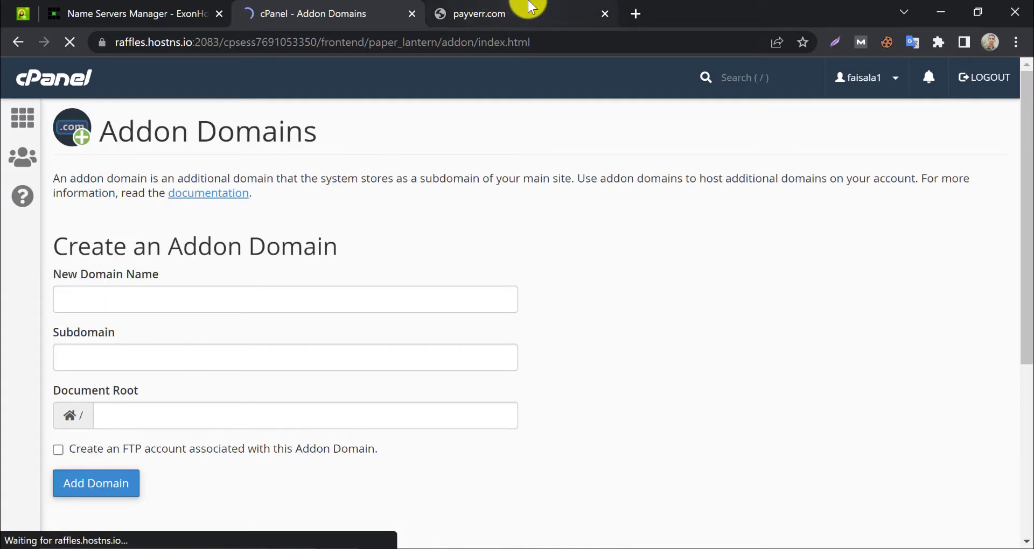
Step: Copy the payverr.com domain from the unreachable site's address bar
{"action": "left_click", "coordinate": [492, 5]}
{"action": "left_click", "coordinate": [160, 41]}
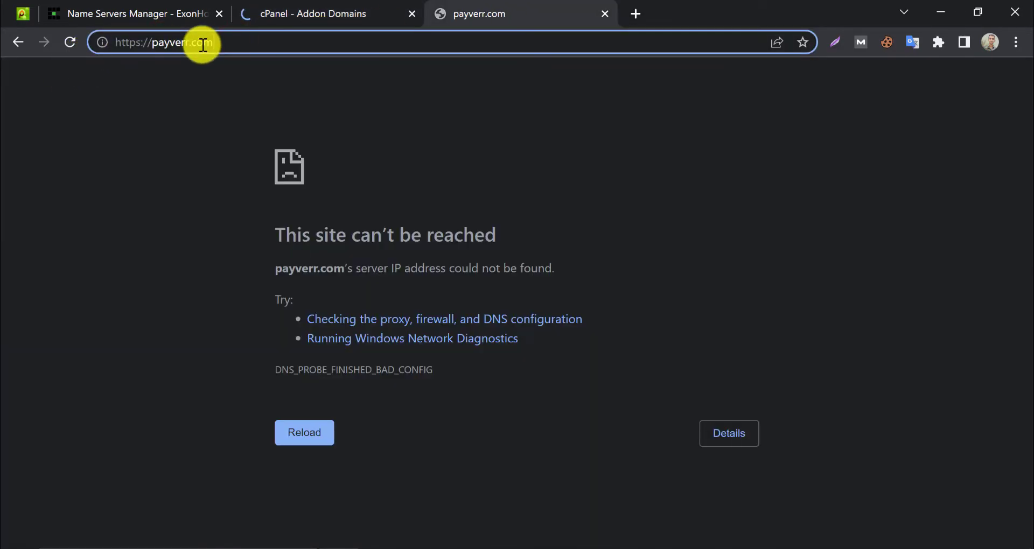
{"action": "left_click_drag", "start_coordinate": [216, 44], "coordinate": [153, 49]}
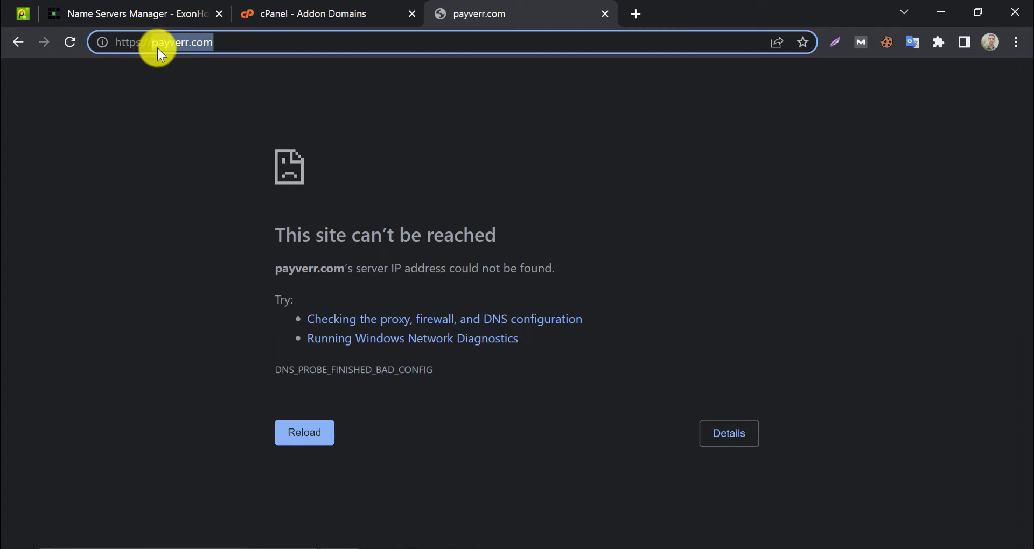
{"action": "right_click", "coordinate": [156, 47]}
Step: Create addon domain payverr.com with auto-filled subdomain and document root, then return to cPanel home
{"action": "left_click", "coordinate": [205, 138]}
{"action": "left_click", "coordinate": [291, 5]}
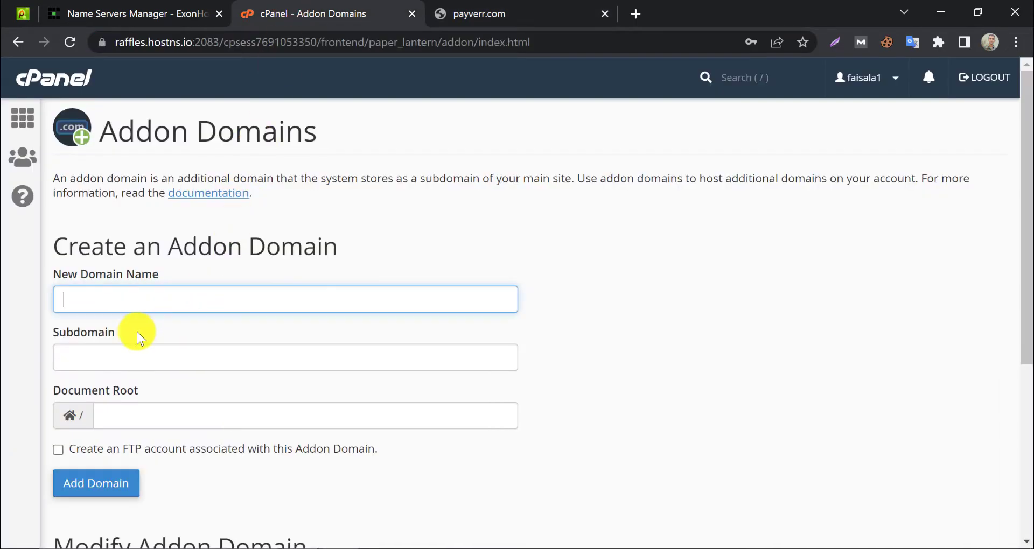
{"action": "right_click", "coordinate": [76, 301]}
{"action": "left_click", "coordinate": [162, 167]}
{"action": "scroll", "coordinate": [202, 205], "scroll_direction": "down", "scroll_amount": 3}
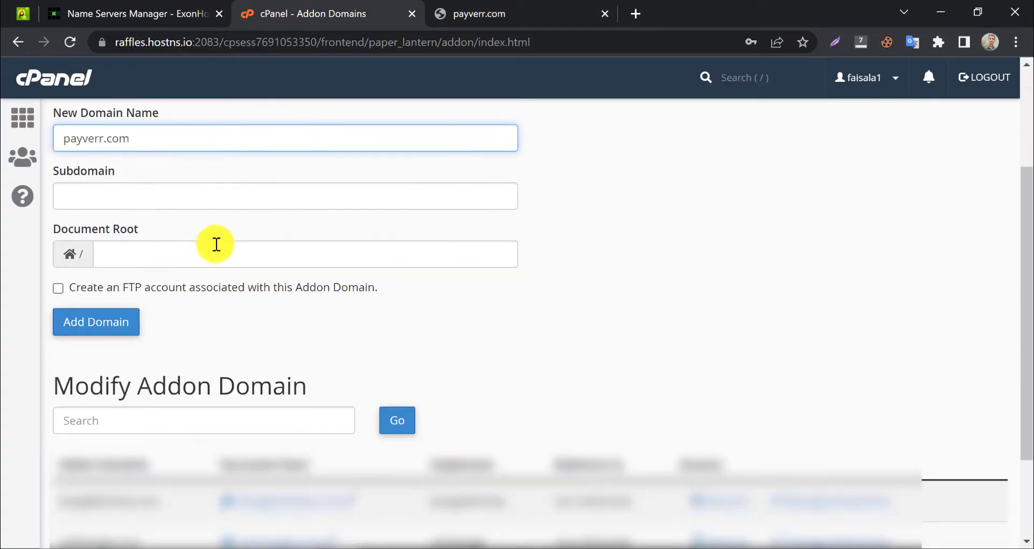
{"action": "left_click", "coordinate": [221, 173]}
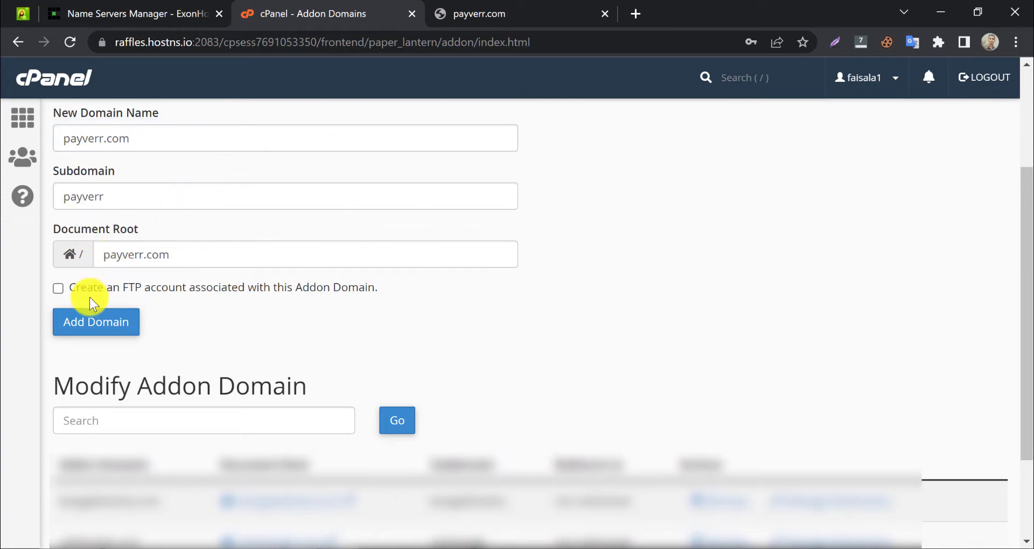
{"action": "left_click", "coordinate": [81, 321]}
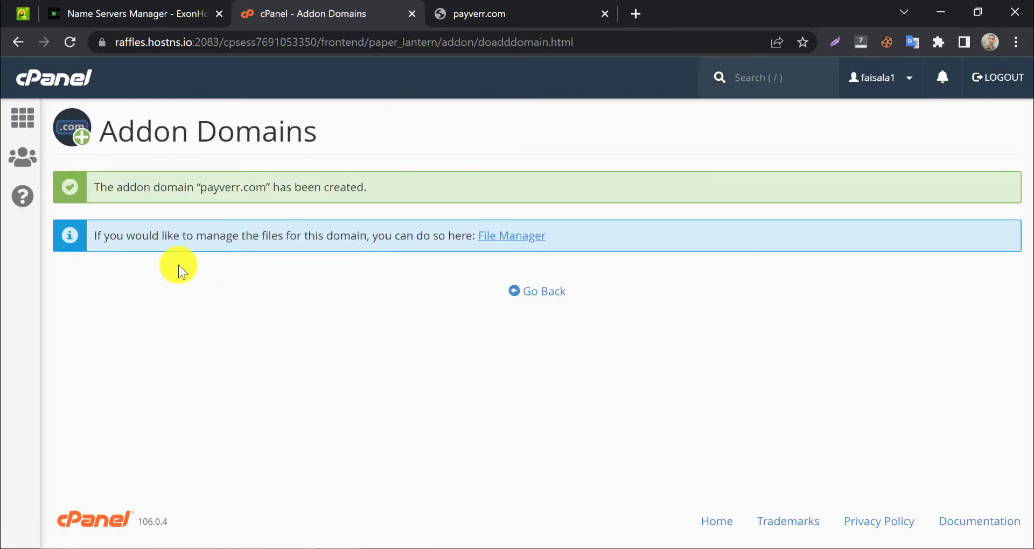
{"action": "left_click", "coordinate": [46, 79]}
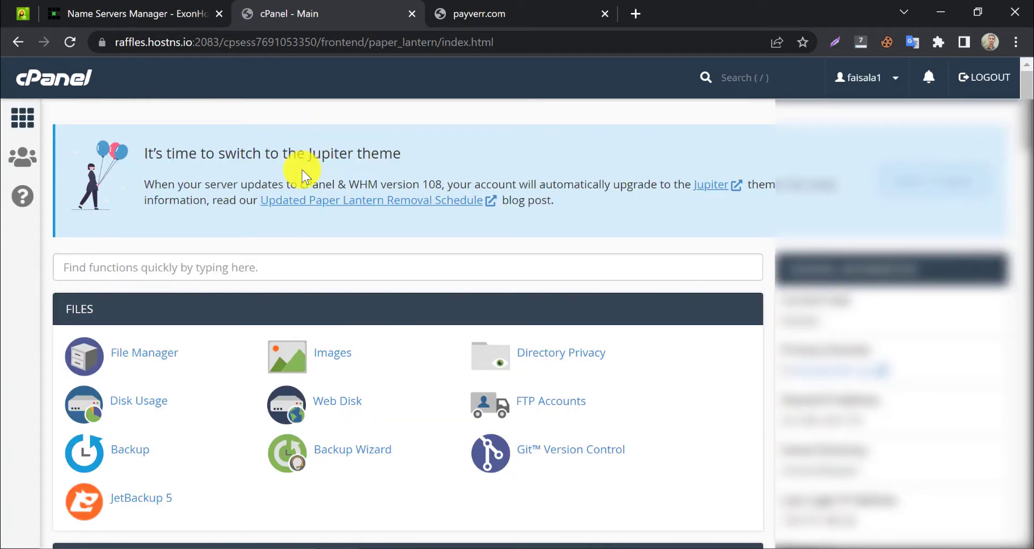
Step: Open WordPress Manager by Softaculous from cPanel's Software section
{"action": "scroll", "coordinate": [227, 290], "scroll_direction": "down", "scroll_amount": 10}
{"action": "scroll", "coordinate": [227, 289], "scroll_direction": "down", "scroll_amount": 10}
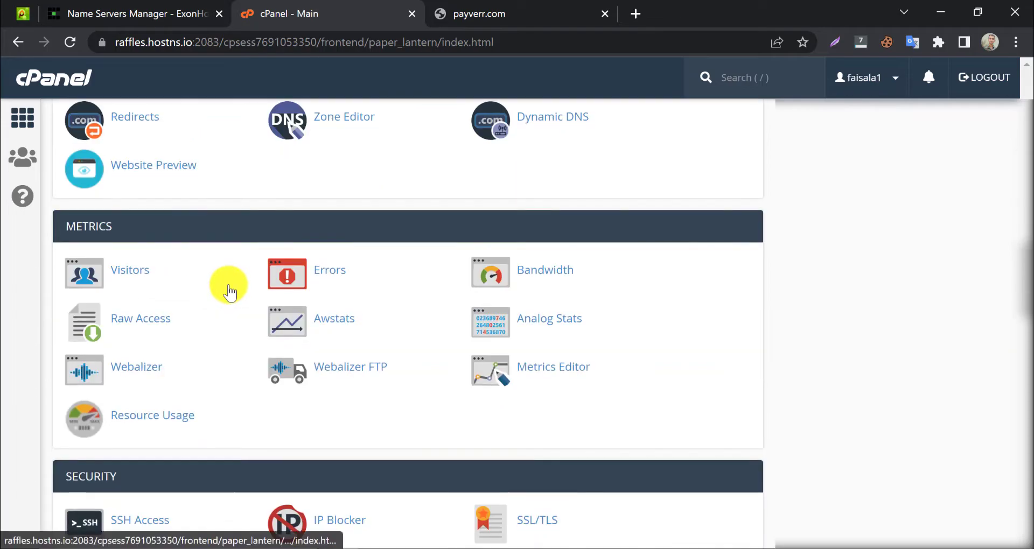
{"action": "scroll", "coordinate": [229, 291], "scroll_direction": "down", "scroll_amount": 5}
{"action": "scroll", "coordinate": [229, 290], "scroll_direction": "down", "scroll_amount": 5}
{"action": "scroll", "coordinate": [230, 288], "scroll_direction": "down", "scroll_amount": 5}
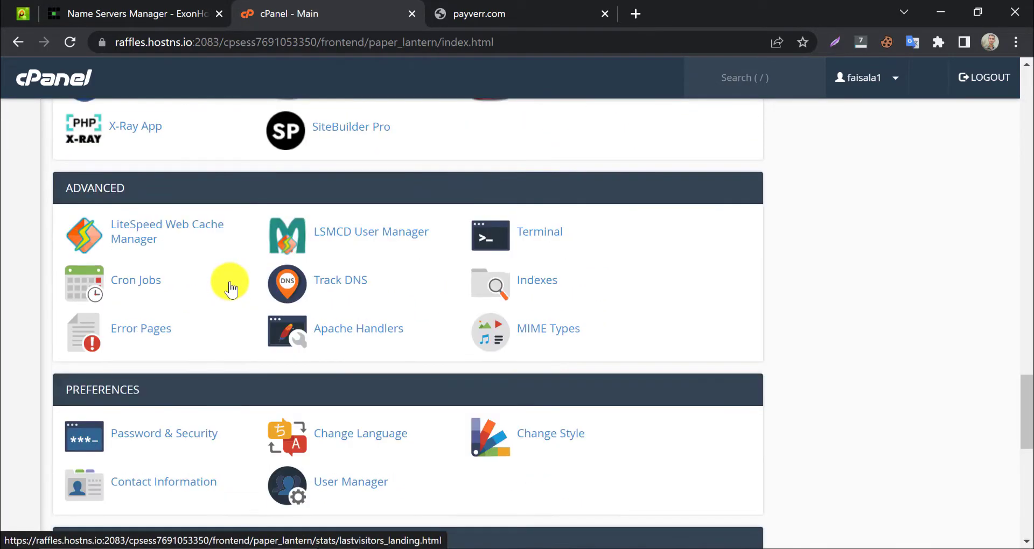
{"action": "scroll", "coordinate": [230, 288], "scroll_direction": "down", "scroll_amount": 5}
{"action": "scroll", "coordinate": [229, 281], "scroll_direction": "down", "scroll_amount": 5}
{"action": "scroll", "coordinate": [229, 281], "scroll_direction": "down", "scroll_amount": 2}
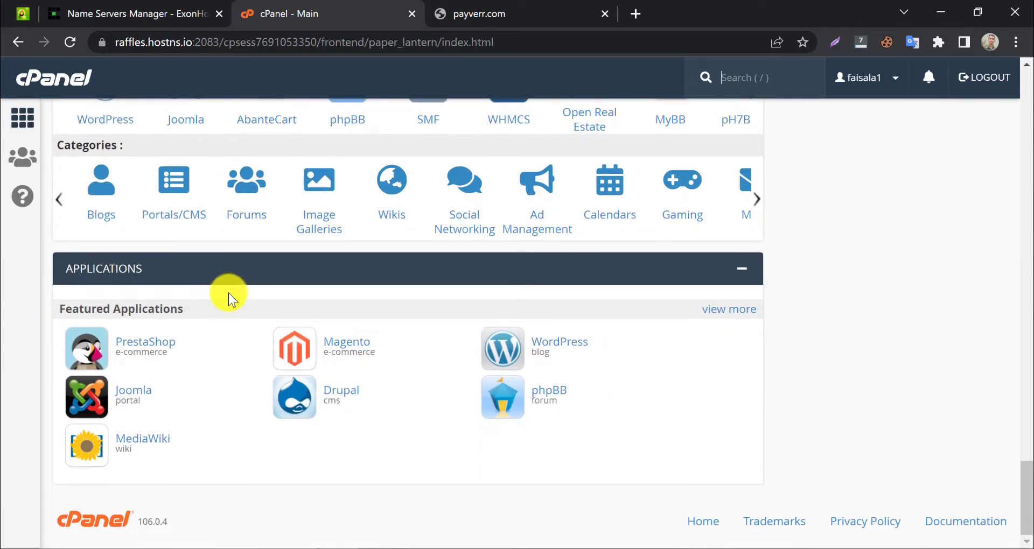
{"action": "scroll", "coordinate": [228, 296], "scroll_direction": "up", "scroll_amount": 5}
{"action": "scroll", "coordinate": [227, 293], "scroll_direction": "up", "scroll_amount": 3}
{"action": "scroll", "coordinate": [227, 293], "scroll_direction": "up", "scroll_amount": 5}
{"action": "scroll", "coordinate": [229, 295], "scroll_direction": "up", "scroll_amount": 1}
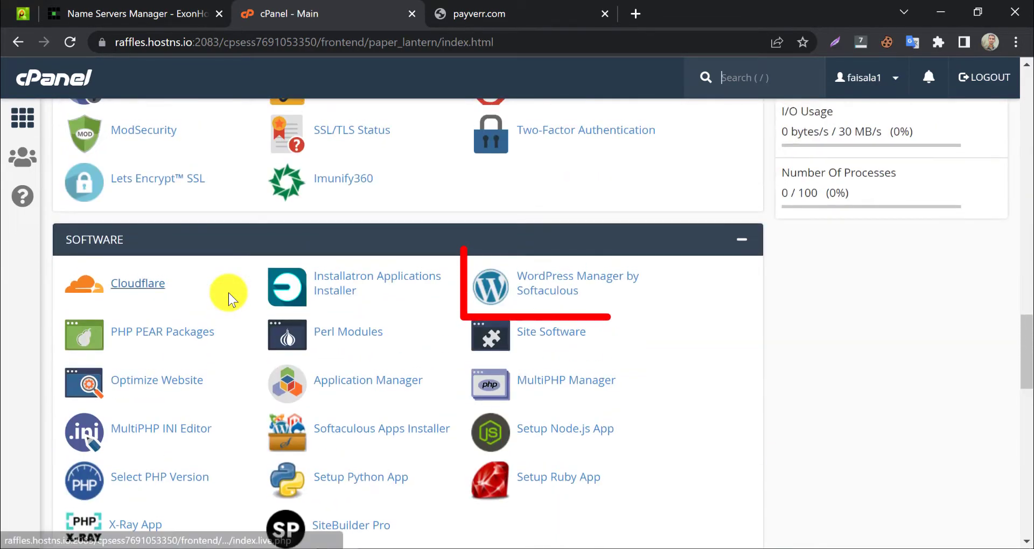
{"action": "left_click", "coordinate": [519, 294]}
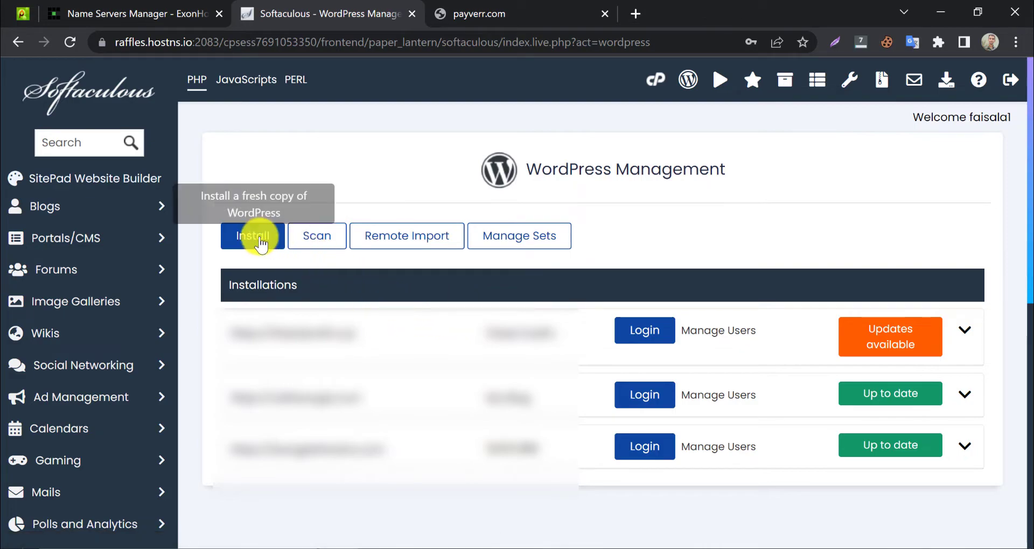
Step: Start a new WordPress install on payverr.com with the In Directory field left empty
{"action": "left_click", "coordinate": [255, 237]}
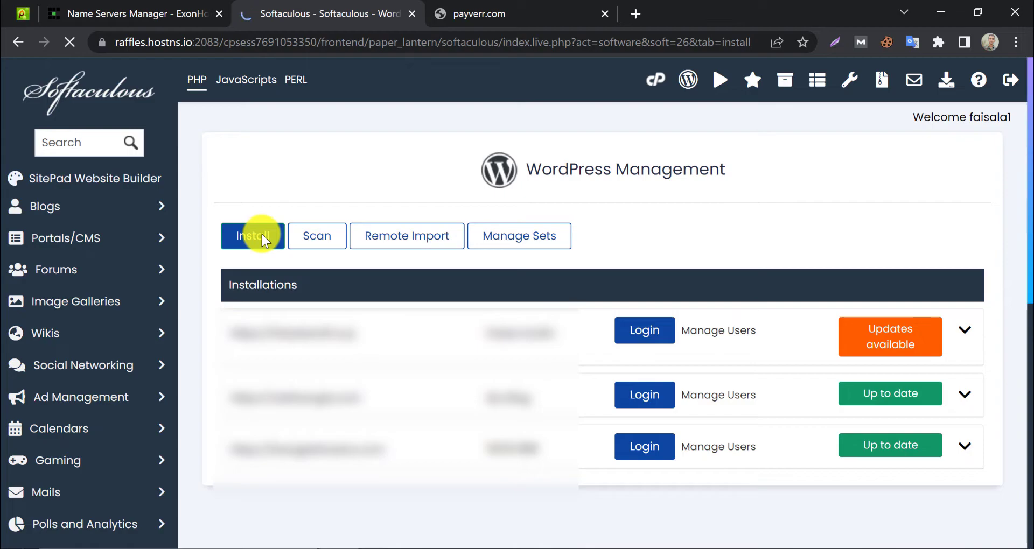
{"action": "scroll", "coordinate": [358, 256], "scroll_direction": "down", "scroll_amount": 1}
{"action": "scroll", "coordinate": [358, 256], "scroll_direction": "down", "scroll_amount": 2}
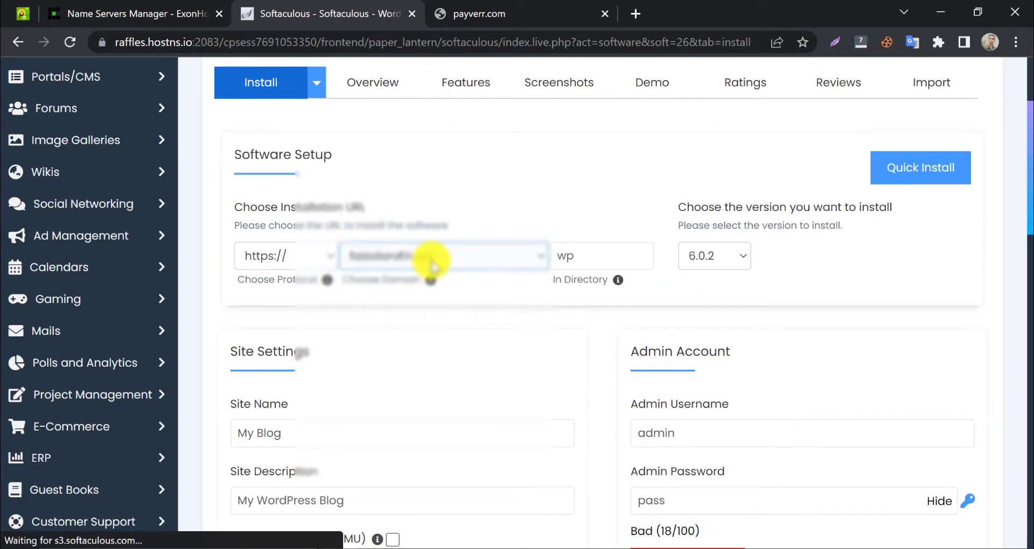
{"action": "left_click", "coordinate": [431, 256]}
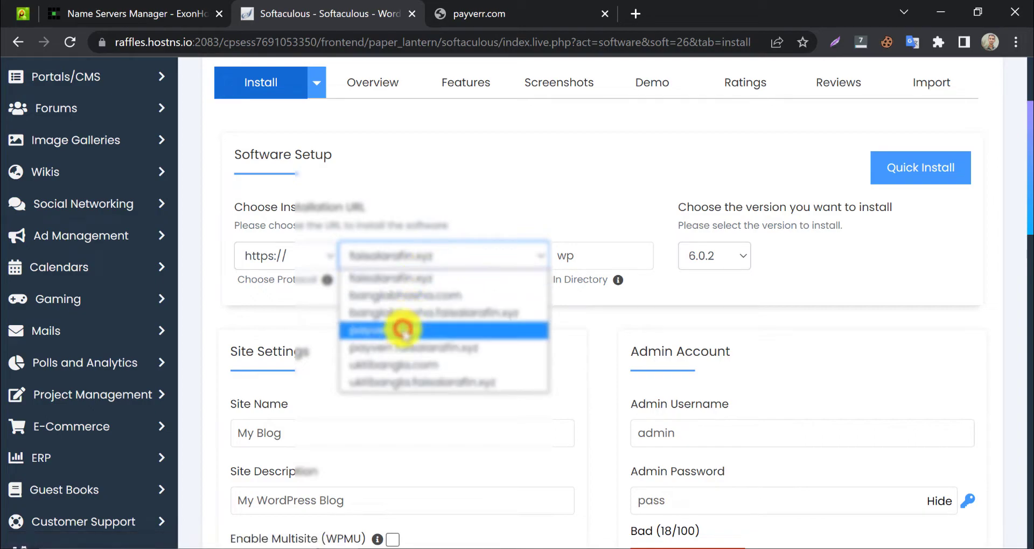
{"action": "left_click", "coordinate": [404, 329]}
{"action": "left_click", "coordinate": [603, 253]}
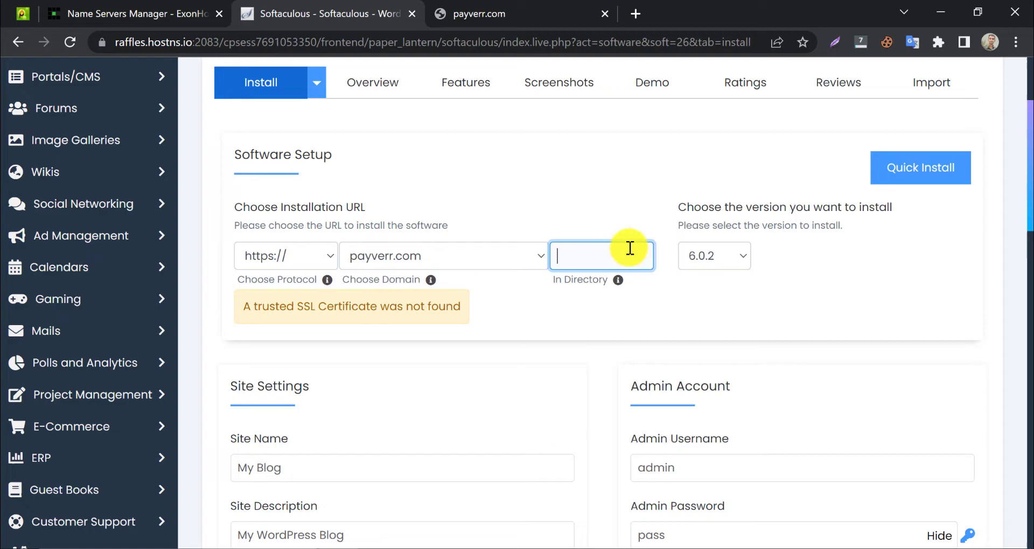
{"action": "left_click", "coordinate": [617, 222]}
Step: Set a strong admin password and submit the WordPress installation
{"action": "scroll", "coordinate": [534, 313], "scroll_direction": "down", "scroll_amount": 5}
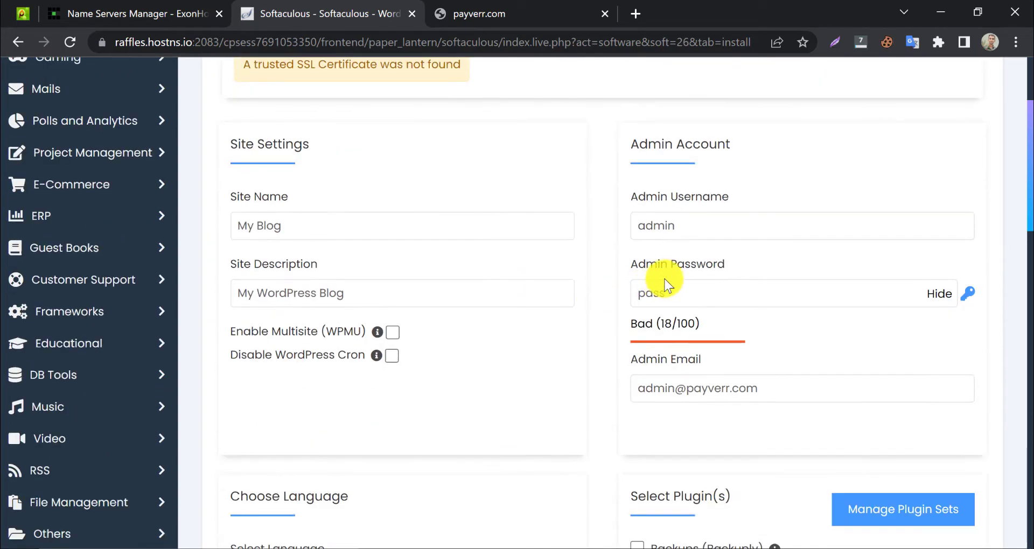
{"action": "left_click", "coordinate": [687, 294]}
{"action": "left_click", "coordinate": [937, 294]}
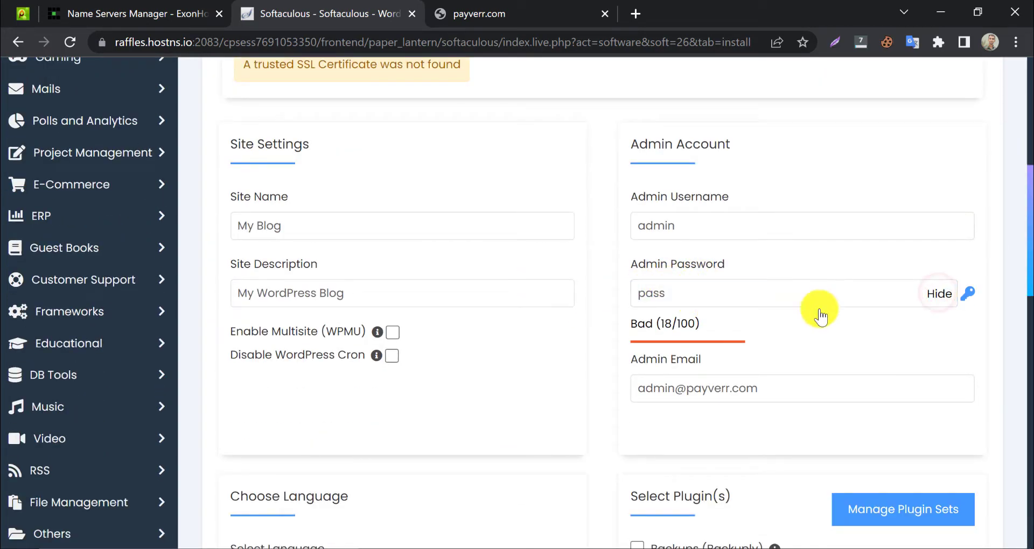
{"action": "left_click", "coordinate": [729, 304]}
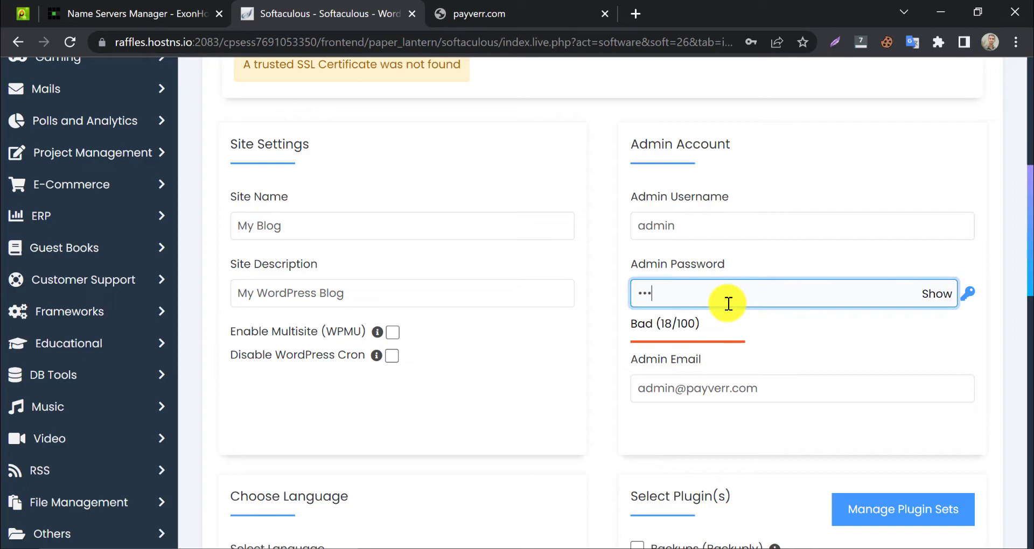
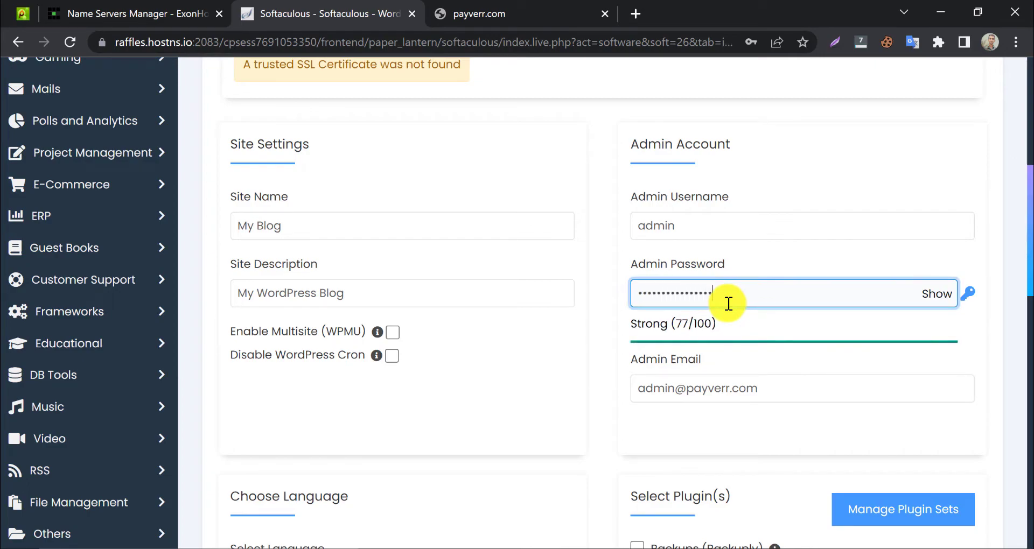
{"action": "scroll", "coordinate": [638, 322], "scroll_direction": "down", "scroll_amount": 1}
{"action": "scroll", "coordinate": [630, 328], "scroll_direction": "down", "scroll_amount": 5}
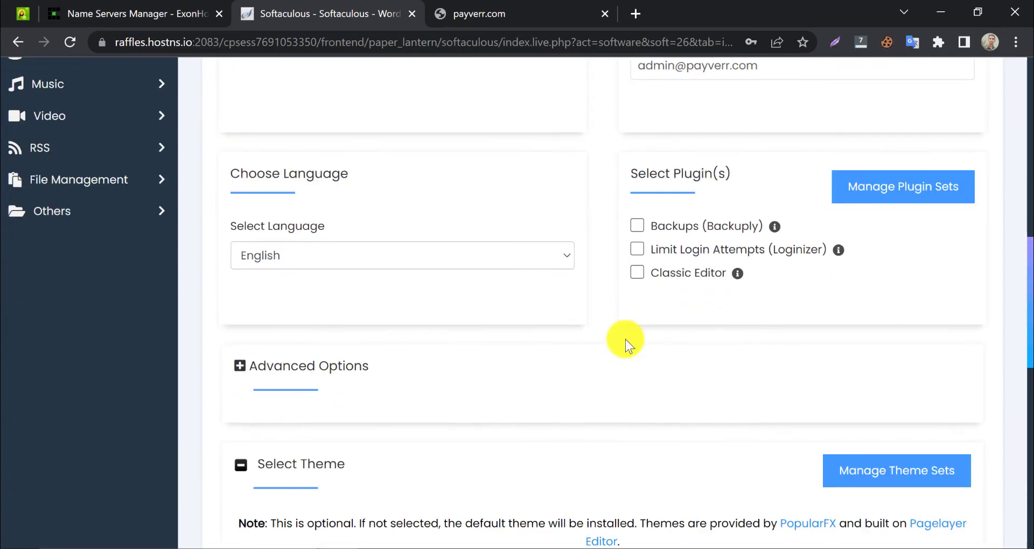
{"action": "scroll", "coordinate": [622, 334], "scroll_direction": "down", "scroll_amount": 4}
{"action": "scroll", "coordinate": [620, 332], "scroll_direction": "down", "scroll_amount": 3}
{"action": "left_click", "coordinate": [589, 542]}
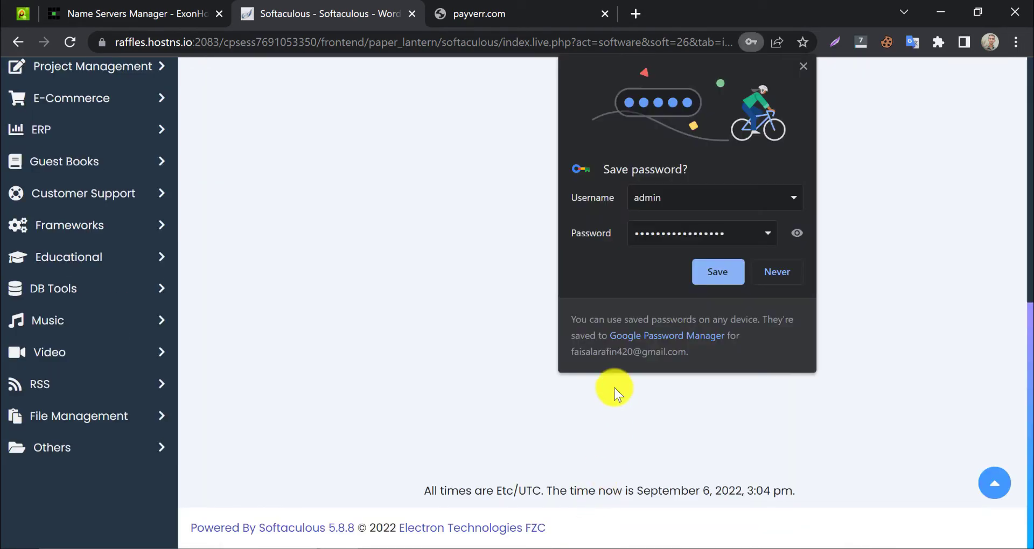
Step: Decline Chrome's offer to save the admin password while the install completes
{"action": "left_click", "coordinate": [804, 65]}
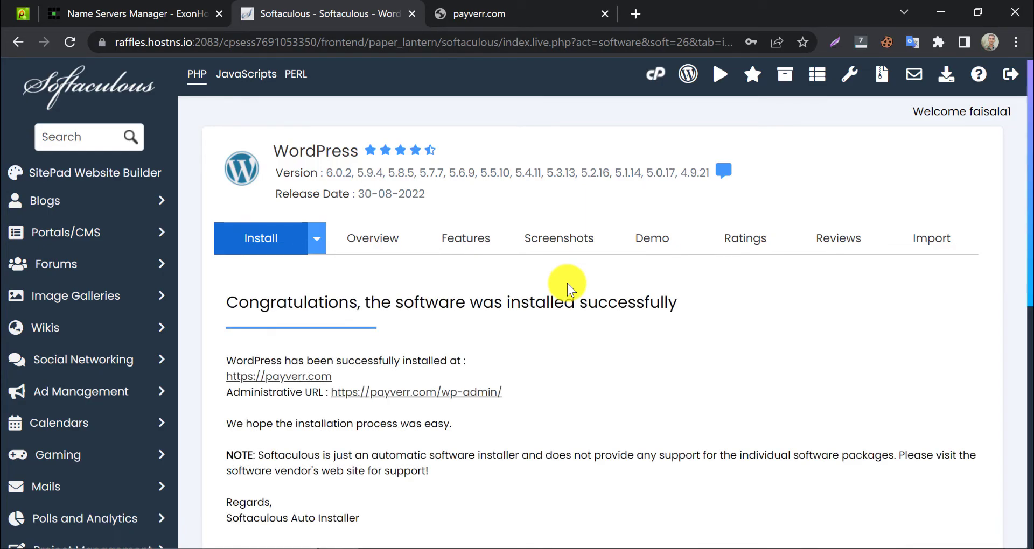
Step: Reload payverr.com and proceed past the certificate warning to the default 'My Blog' site
{"action": "left_click", "coordinate": [462, 11]}
{"action": "left_click", "coordinate": [109, 87]}
{"action": "left_click", "coordinate": [69, 47]}
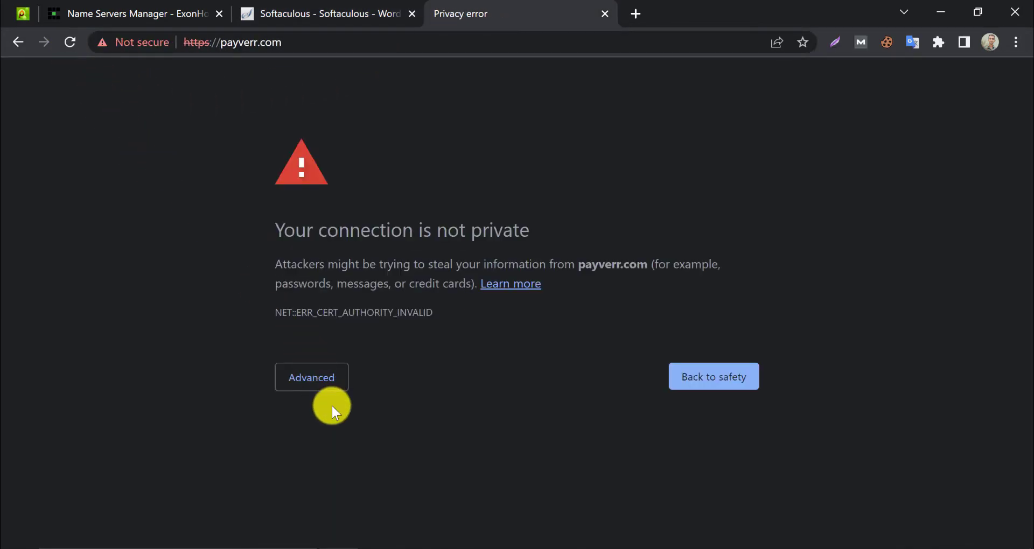
{"action": "left_click", "coordinate": [312, 383]}
{"action": "left_click", "coordinate": [335, 501]}
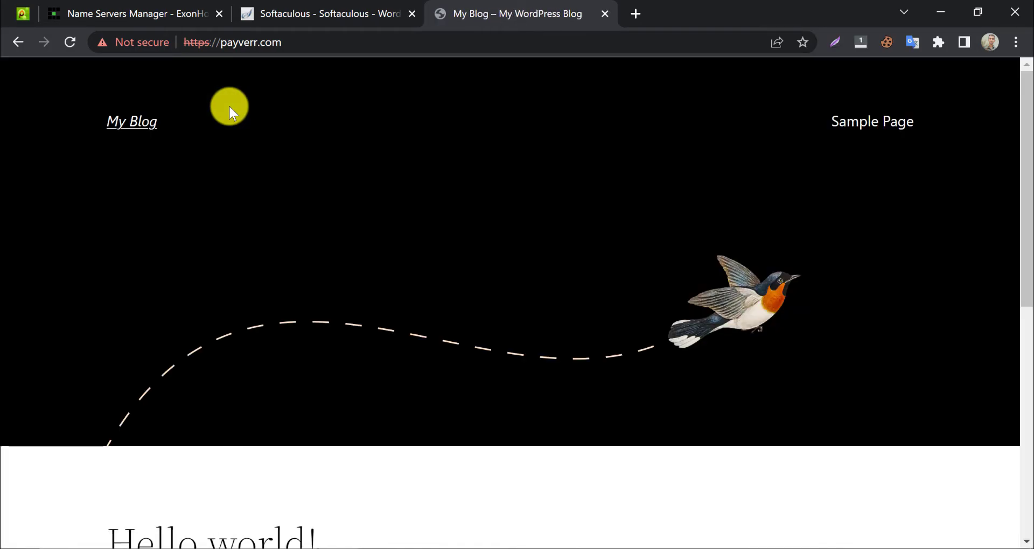
{"action": "scroll", "coordinate": [306, 179], "scroll_direction": "down", "scroll_amount": 7}
{"action": "scroll", "coordinate": [314, 176], "scroll_direction": "up", "scroll_amount": 7}
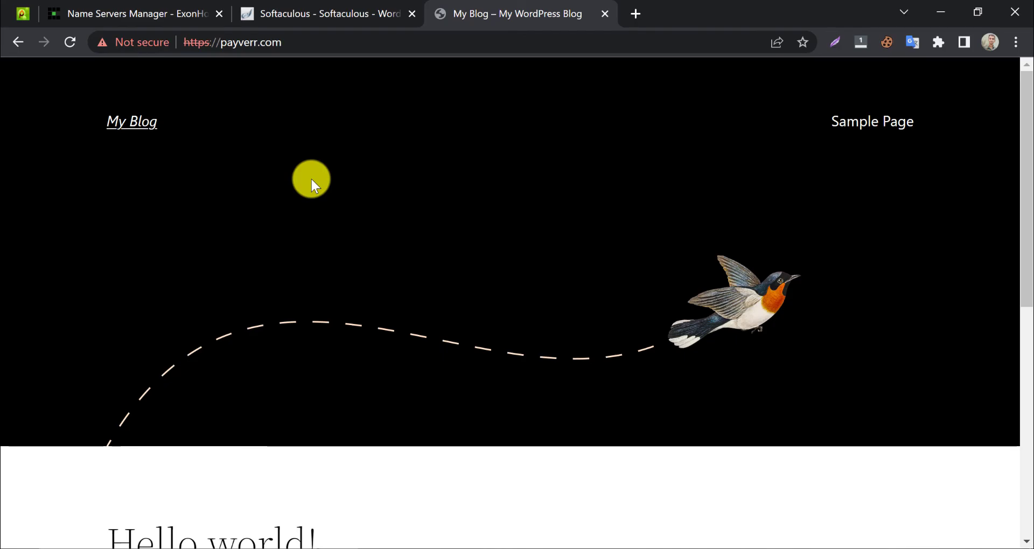
{"action": "scroll", "coordinate": [317, 186], "scroll_direction": "down", "scroll_amount": 3}
{"action": "scroll", "coordinate": [319, 142], "scroll_direction": "up", "scroll_amount": 3}
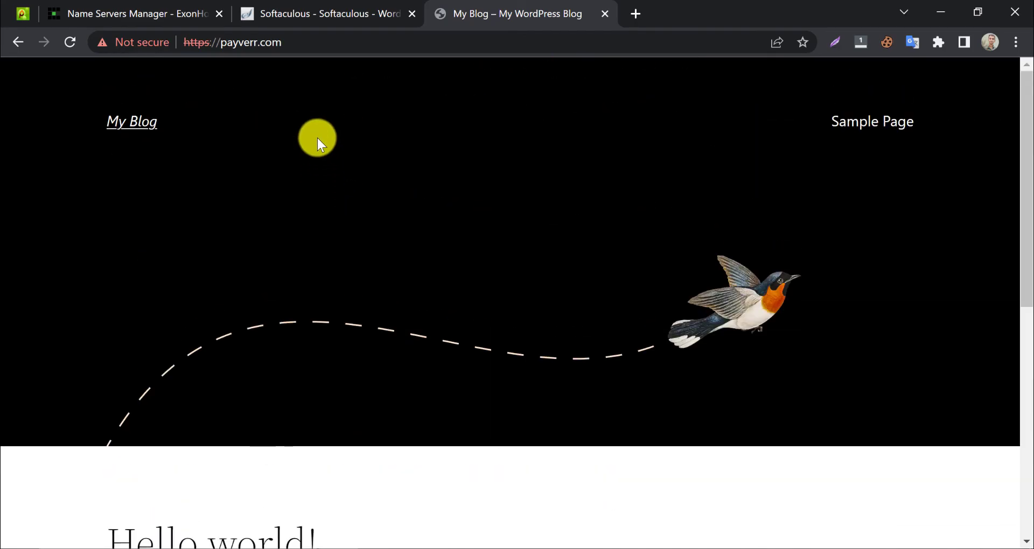
{"action": "left_click", "coordinate": [304, 8]}
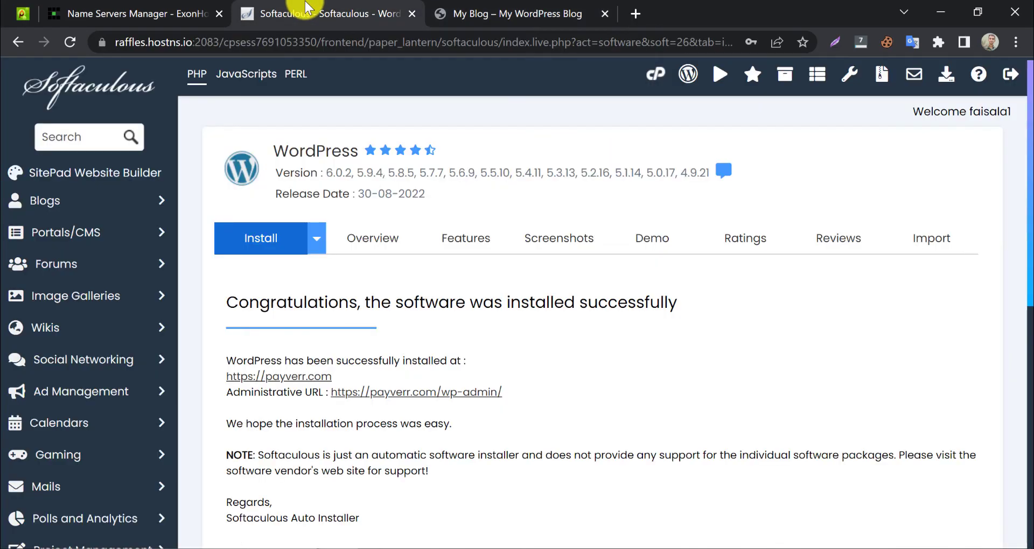
{"action": "left_click", "coordinate": [463, 11]}
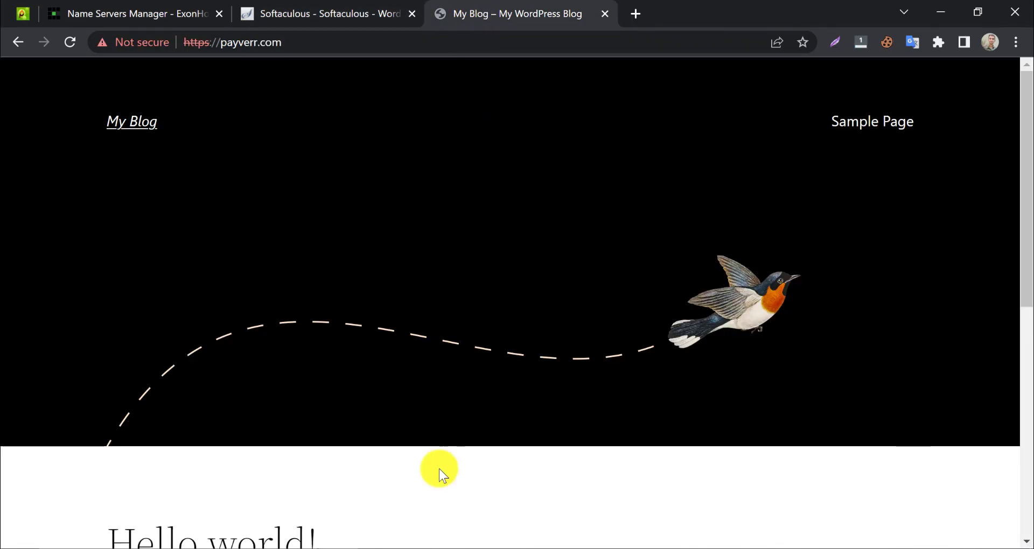